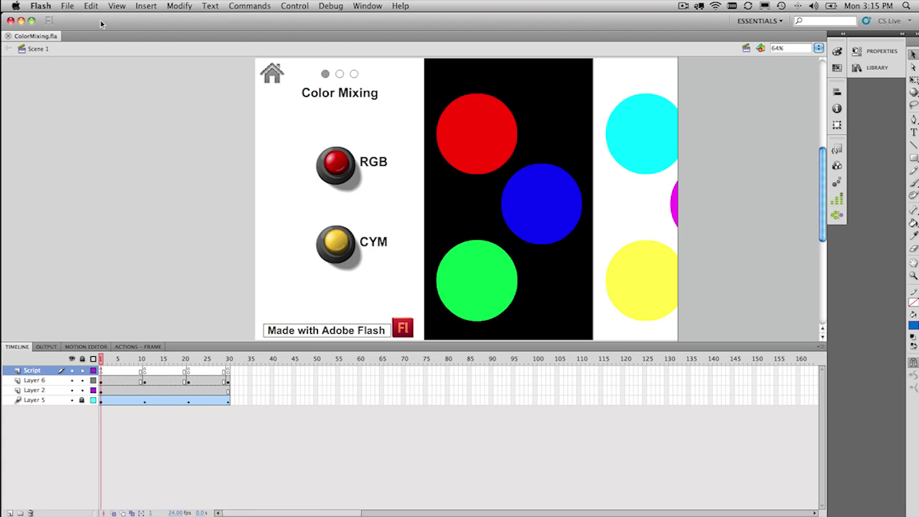
Display the Script layer's ColorMixing multitouch swipe code in the Actions – Frame panel
{"action": "left_click", "coordinate": [143, 347]}
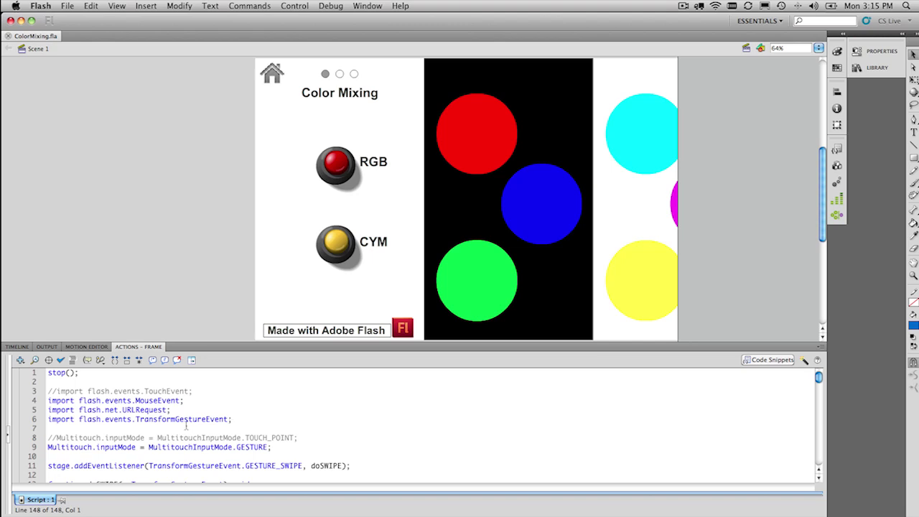
{"action": "scroll", "coordinate": [186, 427], "scroll_direction": "down", "scroll_amount": 1}
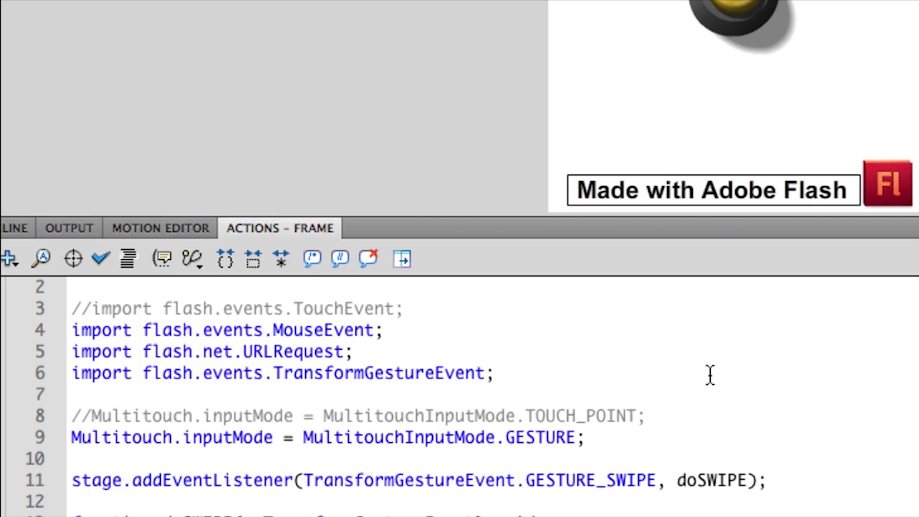
{"action": "scroll", "coordinate": [710, 375], "scroll_direction": "down", "scroll_amount": 1}
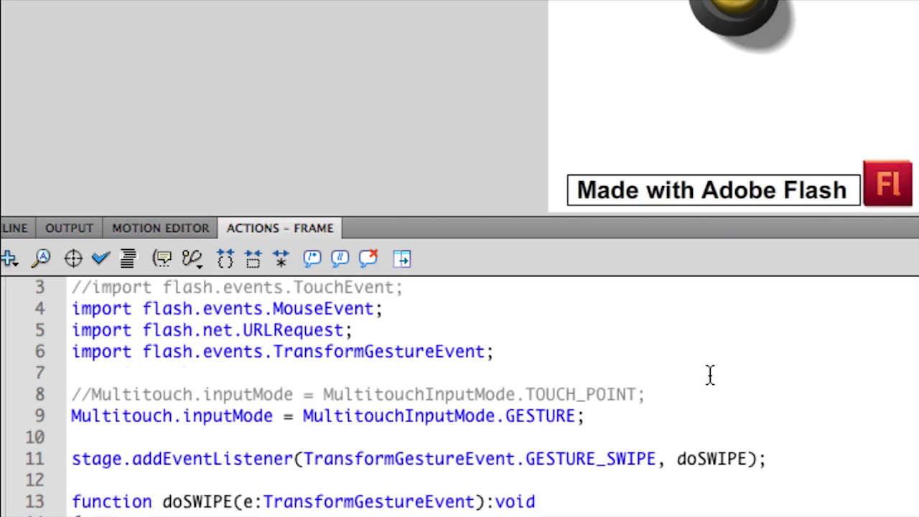
{"action": "scroll", "coordinate": [710, 374], "scroll_direction": "down", "scroll_amount": 2}
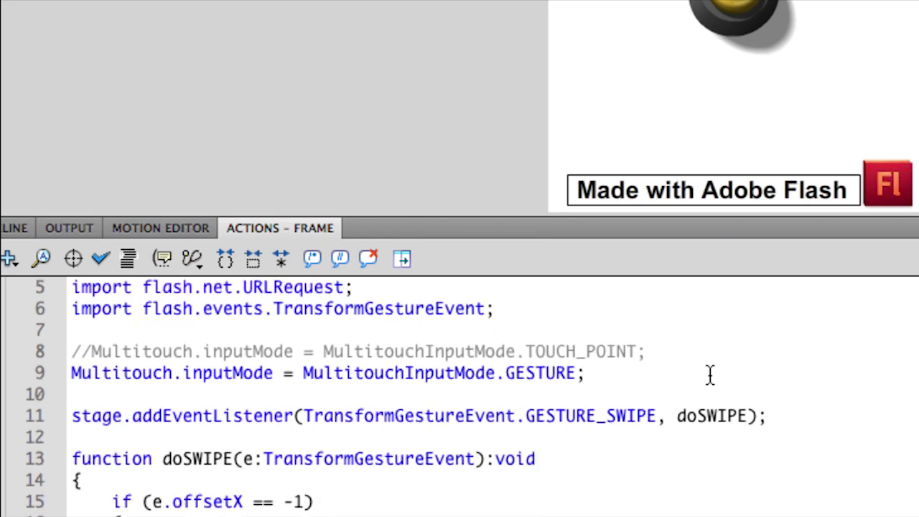
{"action": "scroll", "coordinate": [710, 375], "scroll_direction": "down", "scroll_amount": 1}
{"action": "scroll", "coordinate": [710, 374], "scroll_direction": "down", "scroll_amount": 1}
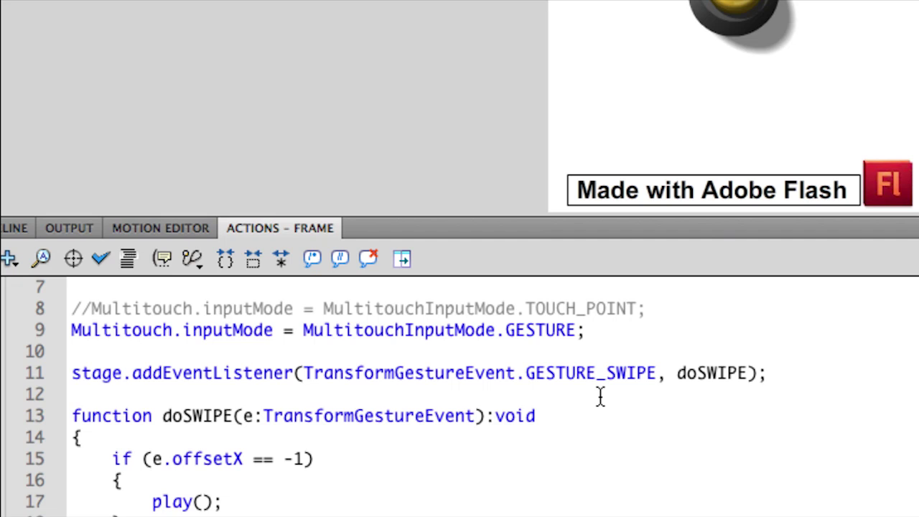
{"action": "scroll", "coordinate": [600, 396], "scroll_direction": "down", "scroll_amount": 1}
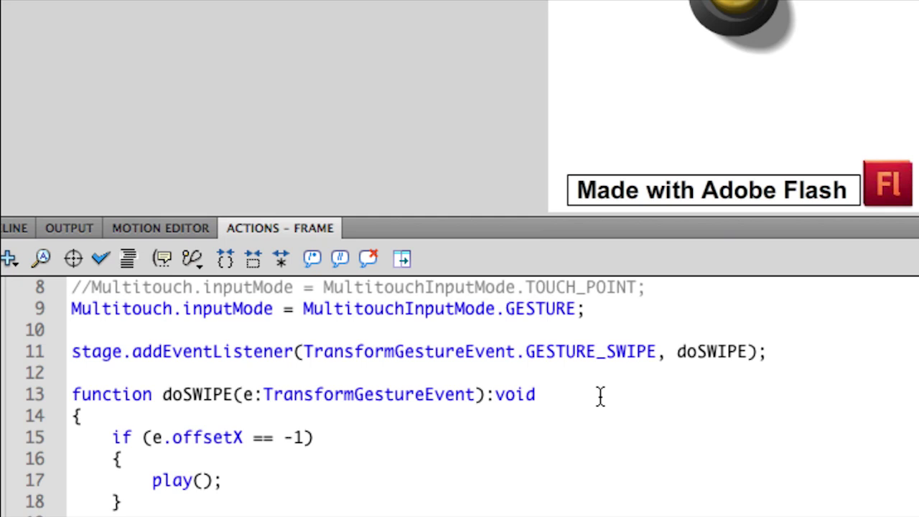
{"action": "scroll", "coordinate": [600, 395], "scroll_direction": "down", "scroll_amount": 2}
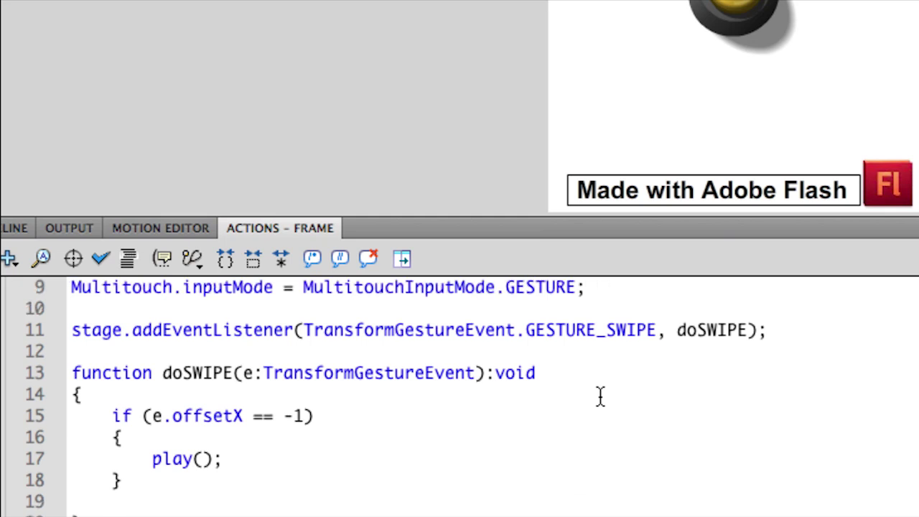
{"action": "scroll", "coordinate": [600, 396], "scroll_direction": "down", "scroll_amount": 2}
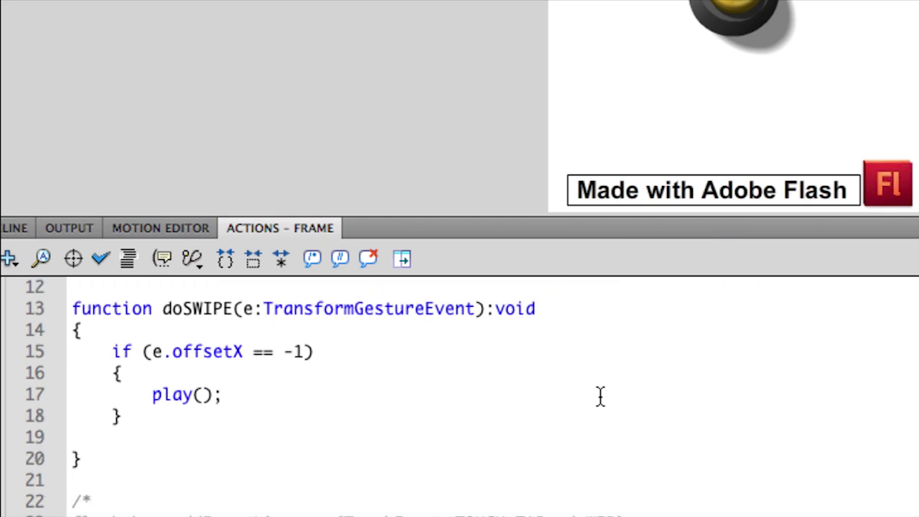
{"action": "scroll", "coordinate": [600, 396], "scroll_direction": "down", "scroll_amount": 1}
{"action": "scroll", "coordinate": [601, 396], "scroll_direction": "down", "scroll_amount": 4}
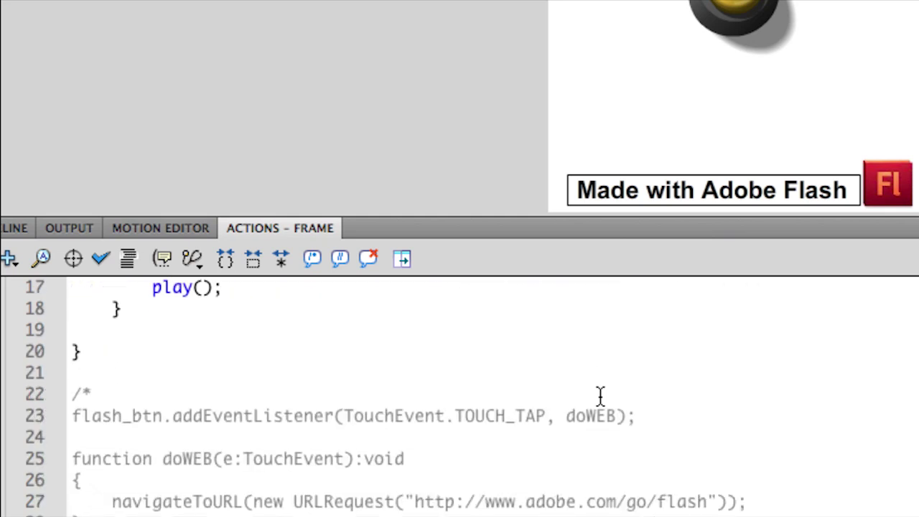
{"action": "scroll", "coordinate": [600, 396], "scroll_direction": "down", "scroll_amount": 3}
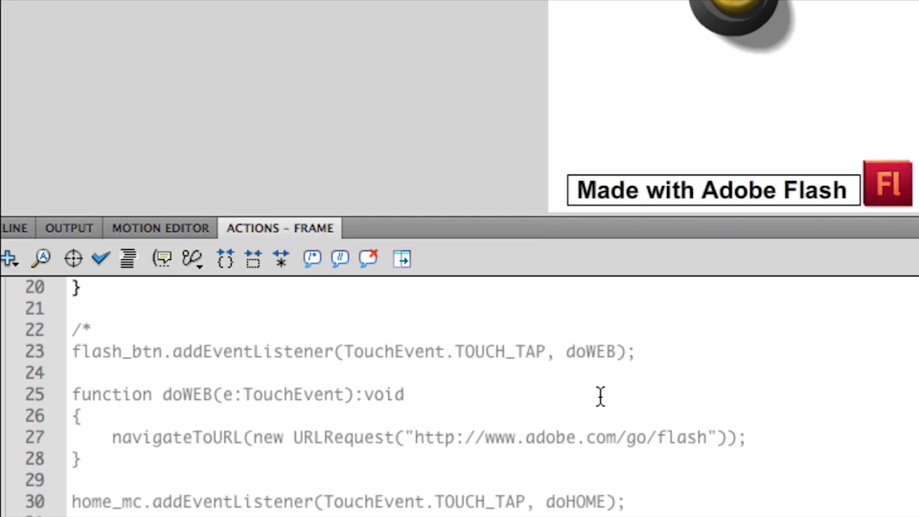
{"action": "scroll", "coordinate": [600, 396], "scroll_direction": "up", "scroll_amount": 8}
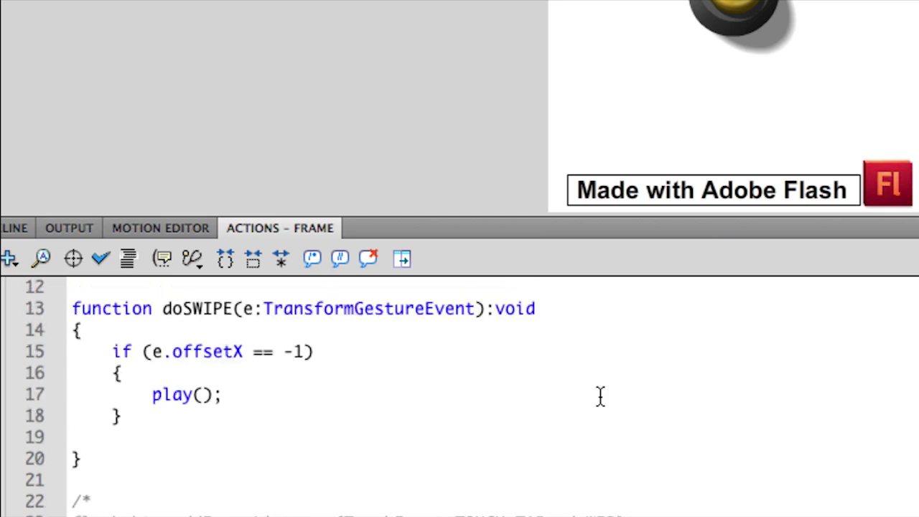
{"action": "scroll", "coordinate": [600, 396], "scroll_direction": "up", "scroll_amount": 4}
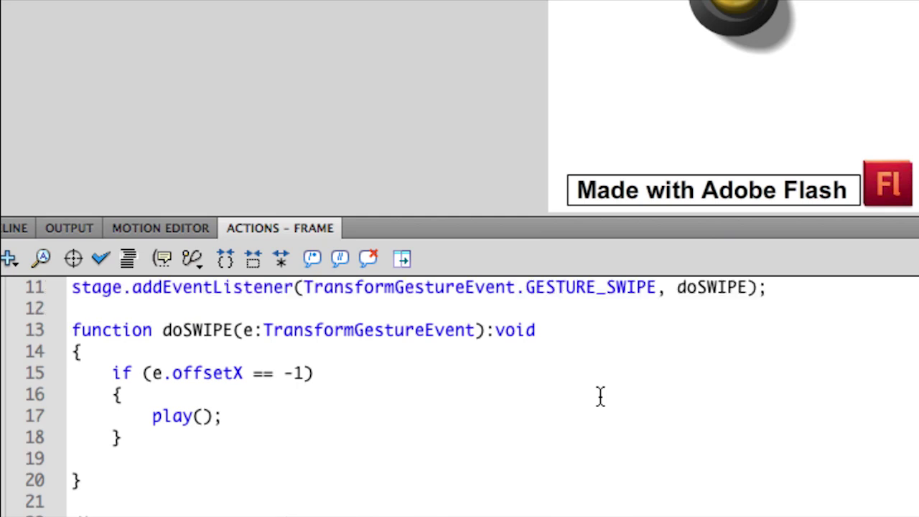
{"action": "scroll", "coordinate": [600, 396], "scroll_direction": "down", "scroll_amount": 4}
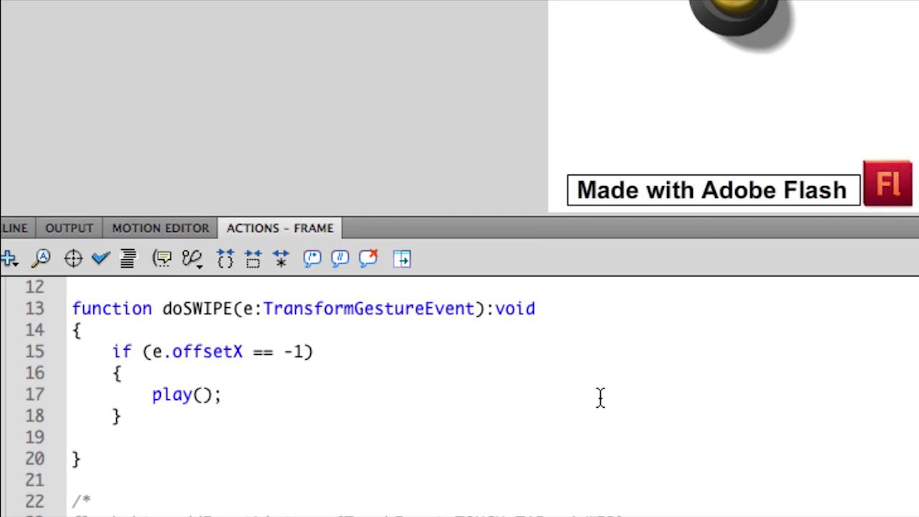
{"action": "scroll", "coordinate": [601, 398], "scroll_direction": "up", "scroll_amount": 1}
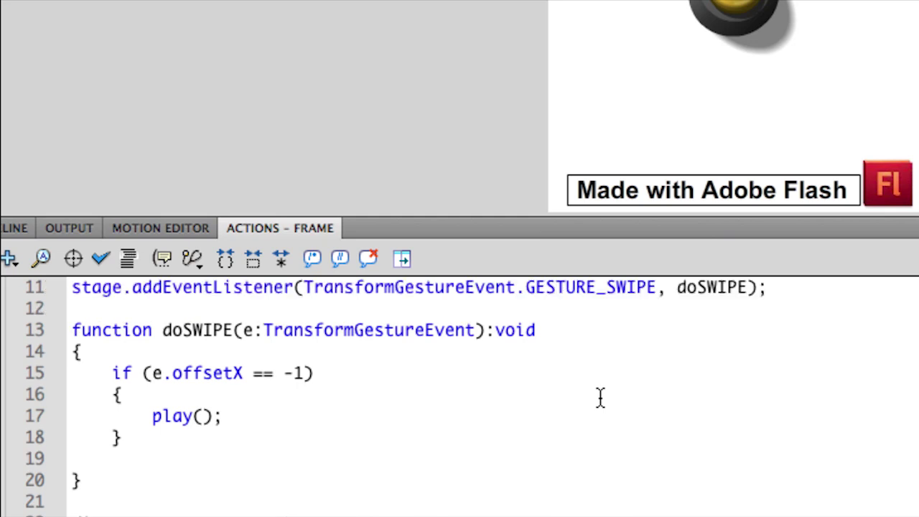
{"action": "scroll", "coordinate": [600, 398], "scroll_direction": "down", "scroll_amount": 7}
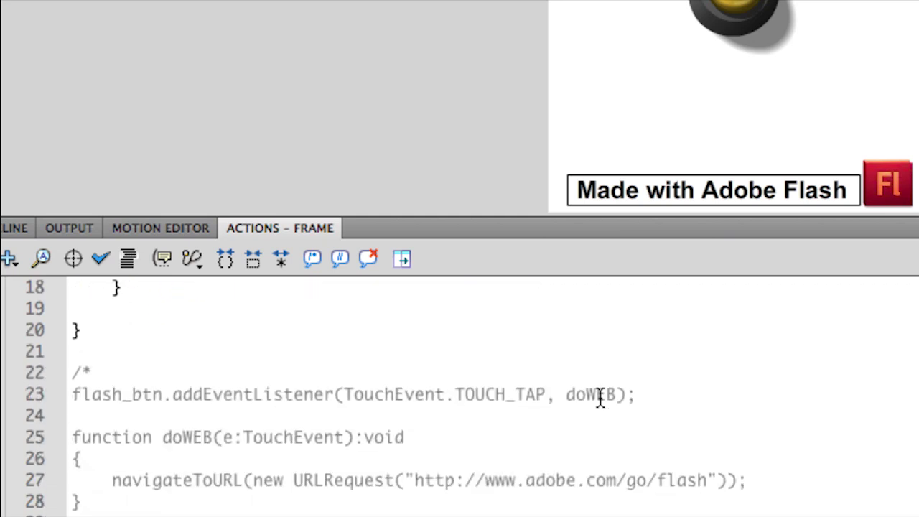
{"action": "scroll", "coordinate": [600, 398], "scroll_direction": "down", "scroll_amount": 8}
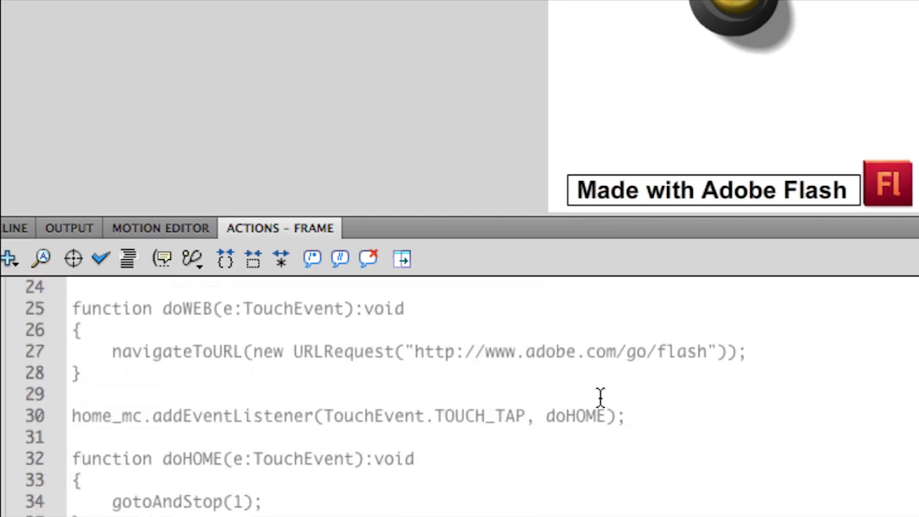
{"action": "scroll", "coordinate": [601, 398], "scroll_direction": "down", "scroll_amount": 1}
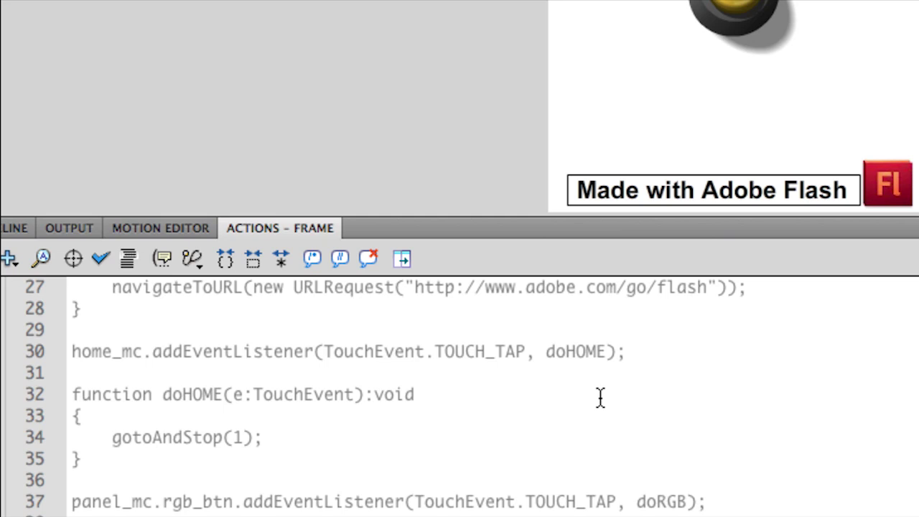
{"action": "scroll", "coordinate": [600, 398], "scroll_direction": "down", "scroll_amount": 1}
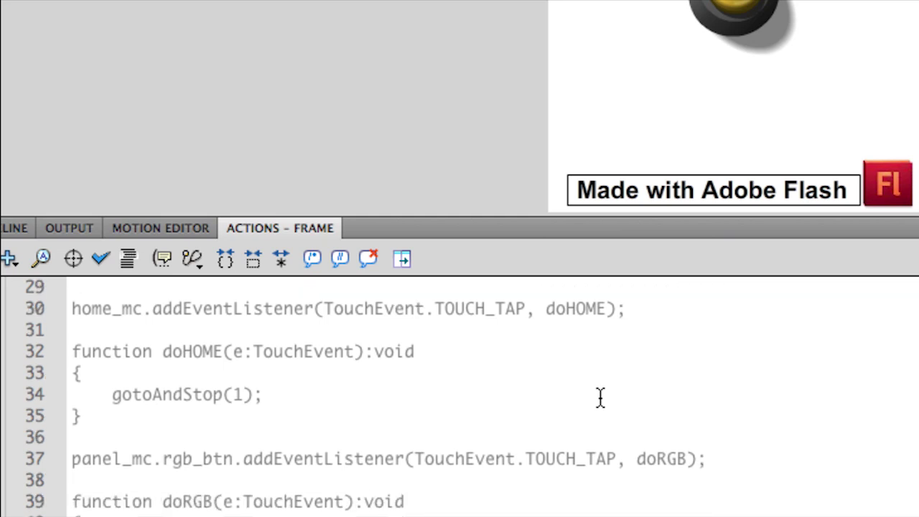
{"action": "scroll", "coordinate": [600, 399], "scroll_direction": "down", "scroll_amount": 1}
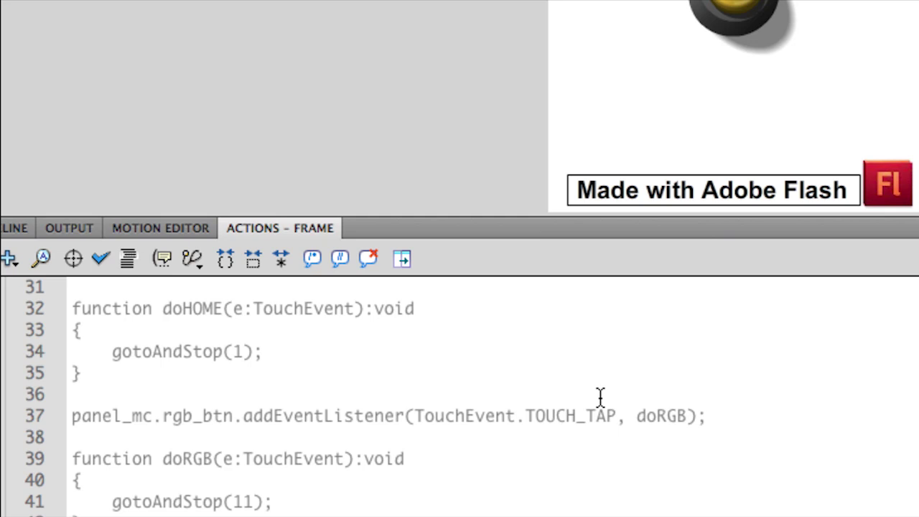
{"action": "scroll", "coordinate": [600, 398], "scroll_direction": "down", "scroll_amount": 1}
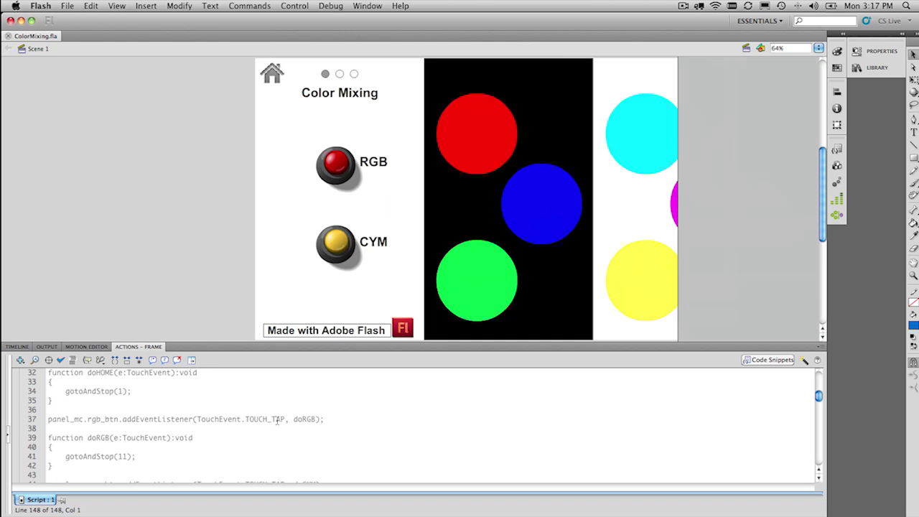
View the Adobe Labs AIR 2.5 page, then confirm Extension Manager lists AIR 2.5 version 0.9.99 enabled
{"action": "key", "text": "super+Tab"}
{"action": "key", "text": "super+Tab"}
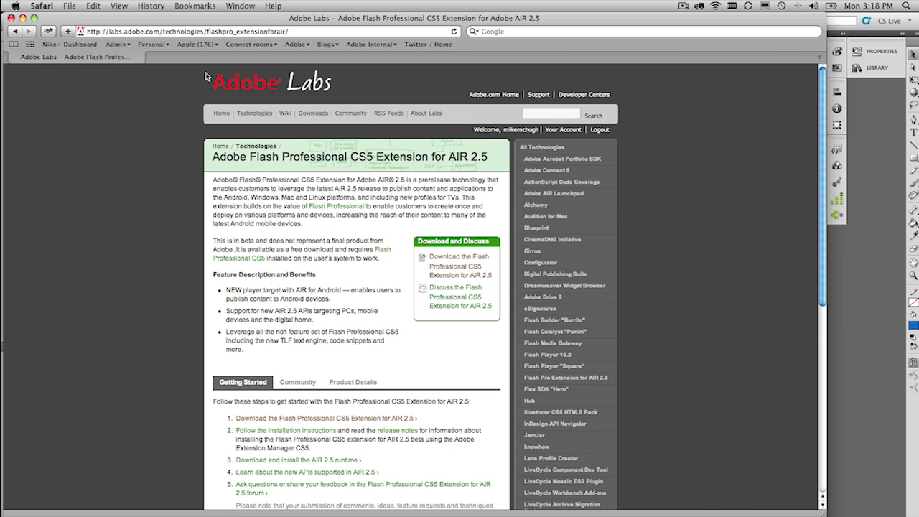
{"action": "key", "text": "super+Tab"}
{"action": "key", "text": "super+Tab"}
{"action": "key", "text": "super+Tab"}
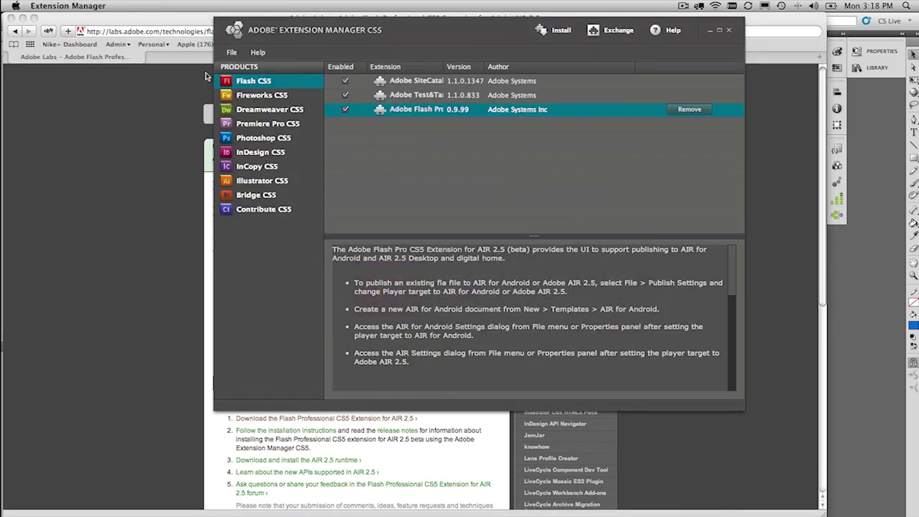
{"action": "left_click", "coordinate": [434, 115]}
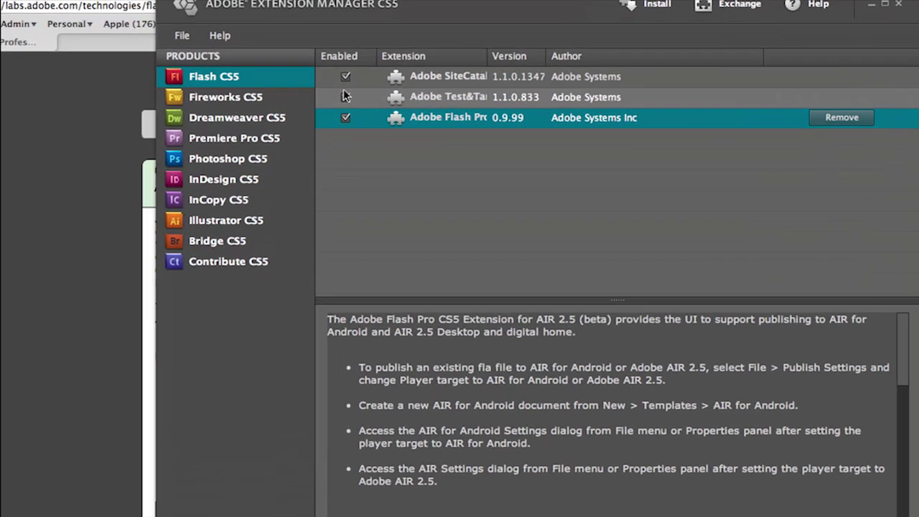
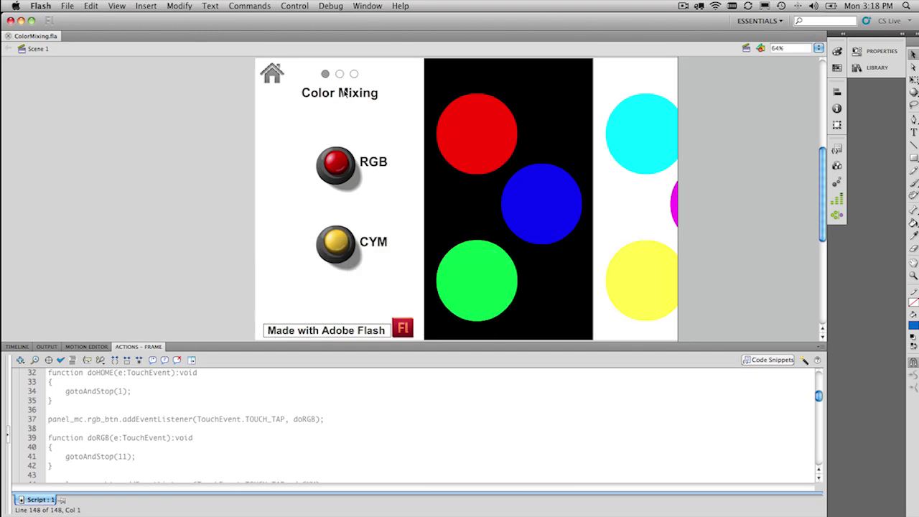
Switch the bottom panel from code to the Timeline and open the File menu
{"action": "left_click", "coordinate": [17, 347]}
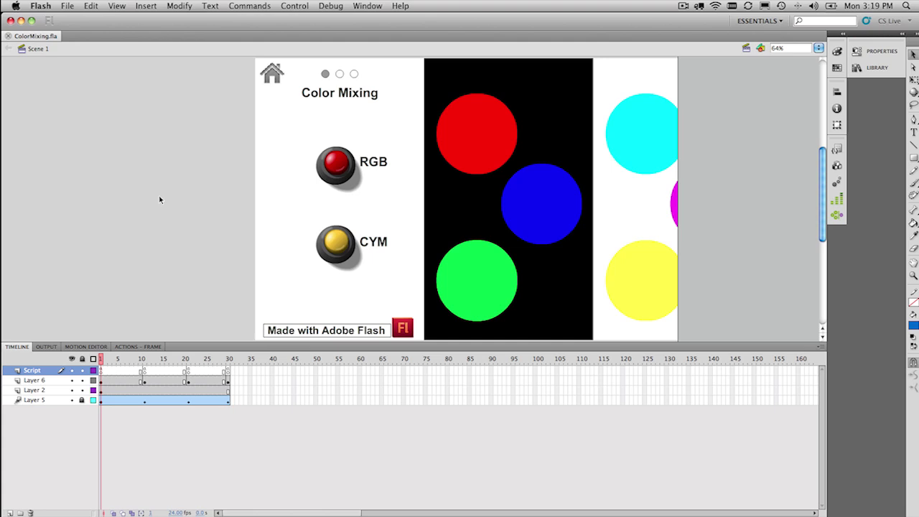
{"action": "left_click", "coordinate": [66, 6]}
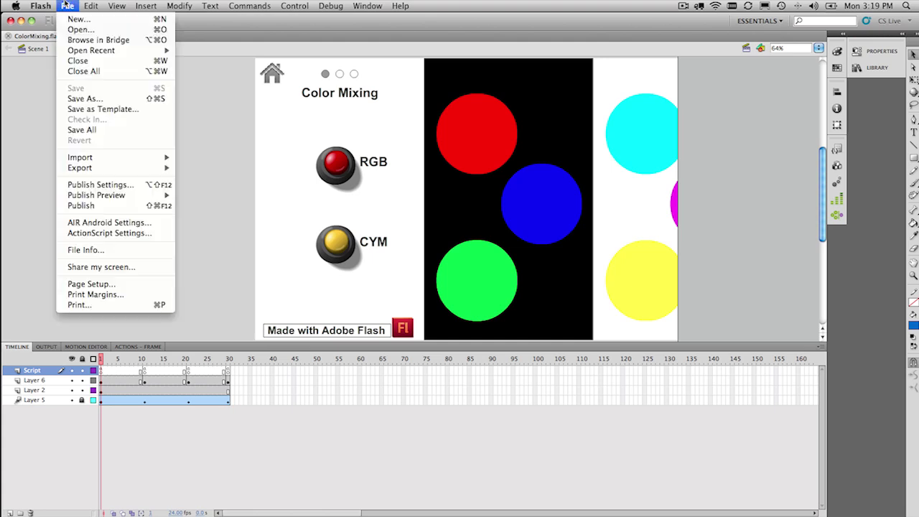
In Publish Settings' Flash tab, keep Player on AIR Android and open its app settings
{"action": "left_click", "coordinate": [101, 185]}
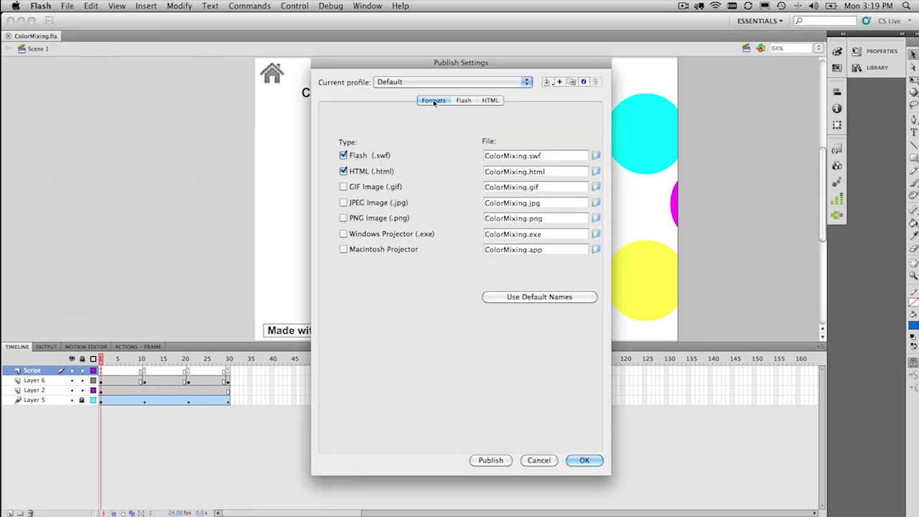
{"action": "left_click", "coordinate": [464, 101]}
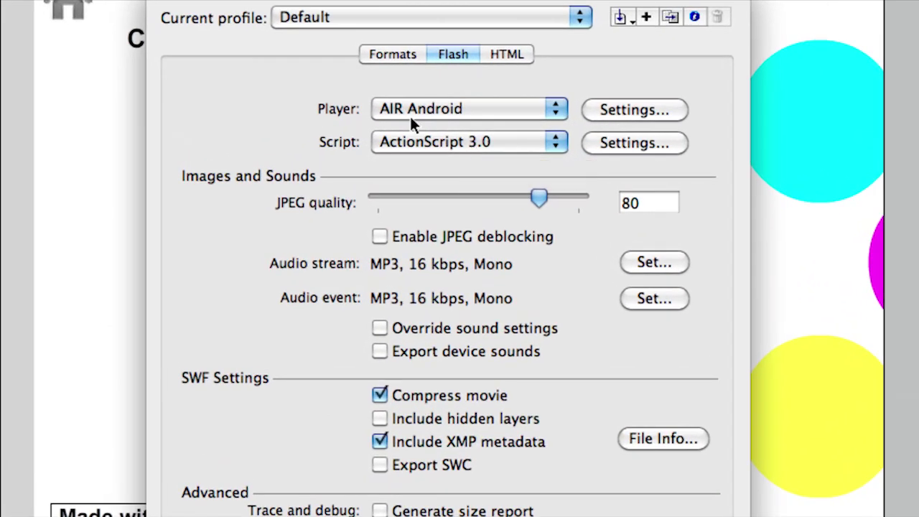
{"action": "left_click", "coordinate": [412, 119]}
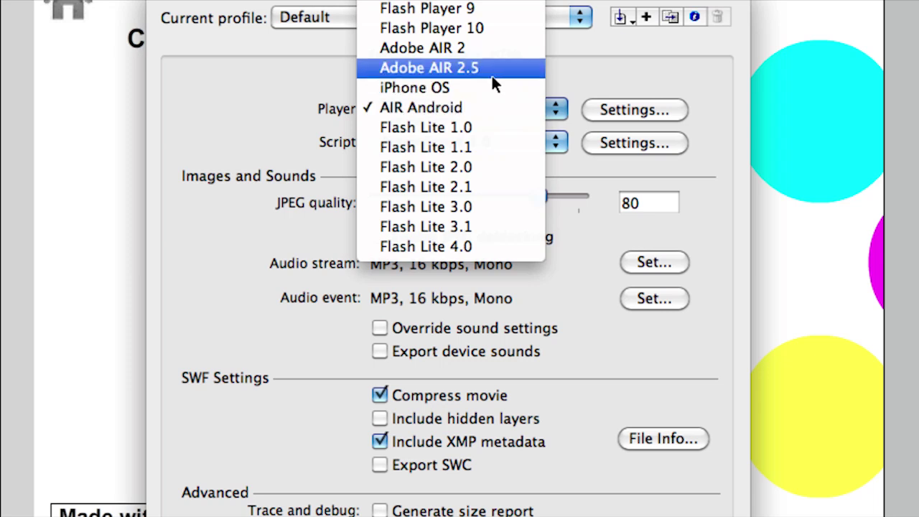
{"action": "left_click", "coordinate": [503, 107]}
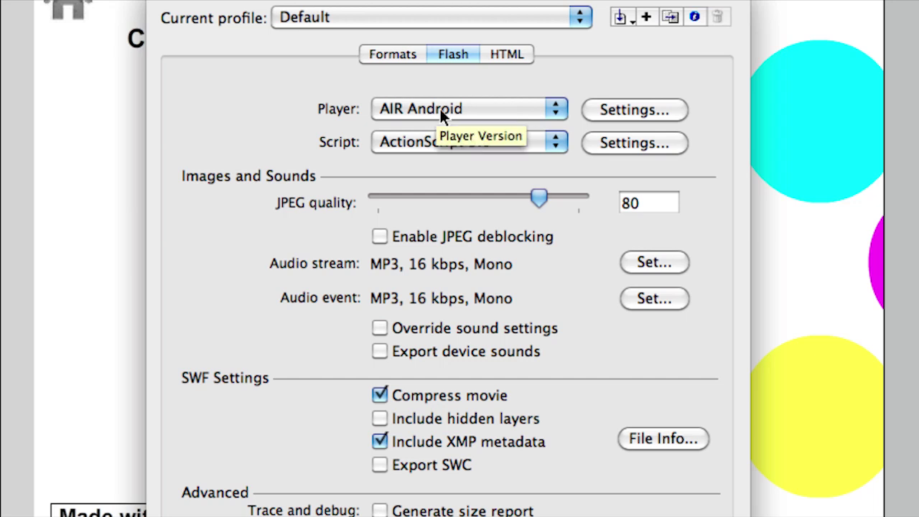
{"action": "left_click", "coordinate": [612, 106]}
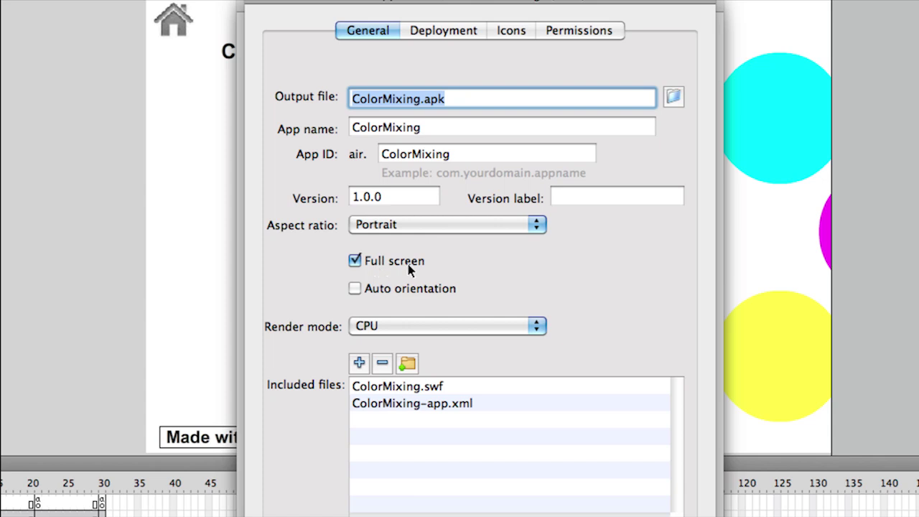
Check the app icons in AIR Android Settings, then go to the Deployment tab
{"action": "left_click", "coordinate": [521, 37]}
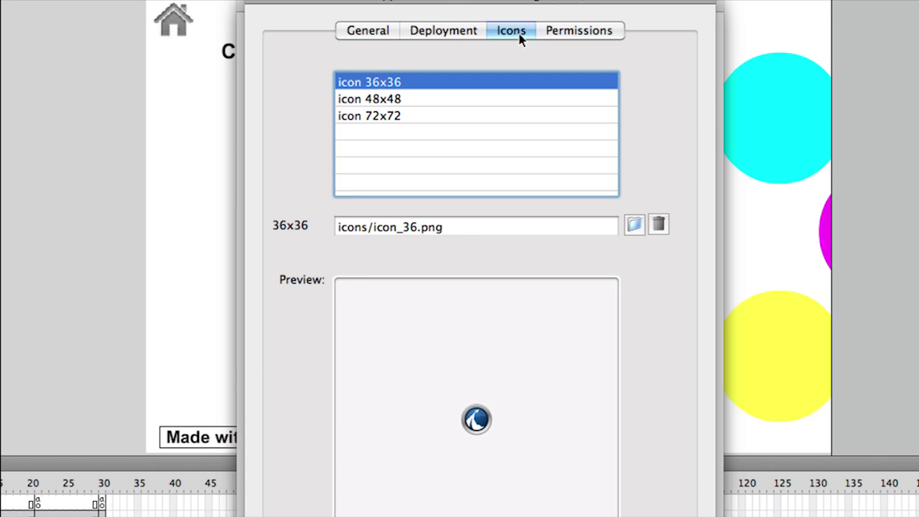
{"action": "left_click", "coordinate": [373, 36]}
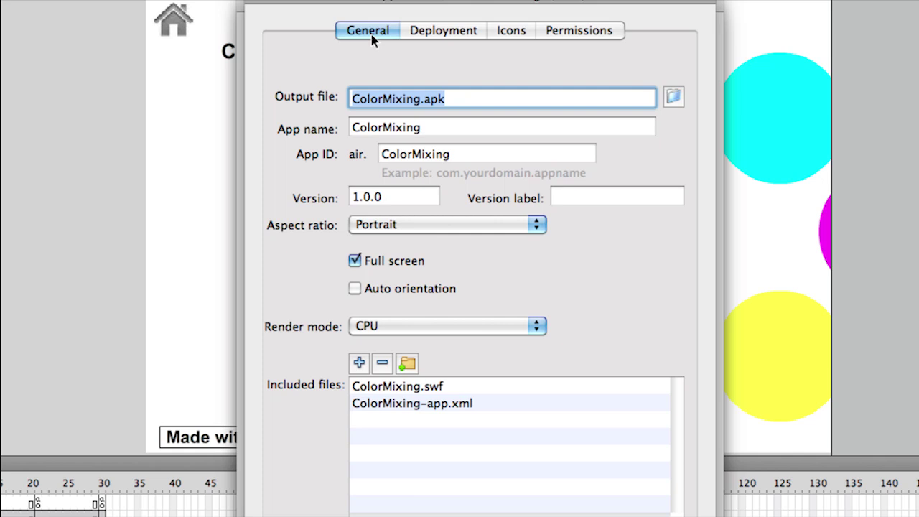
{"action": "left_click", "coordinate": [480, 32]}
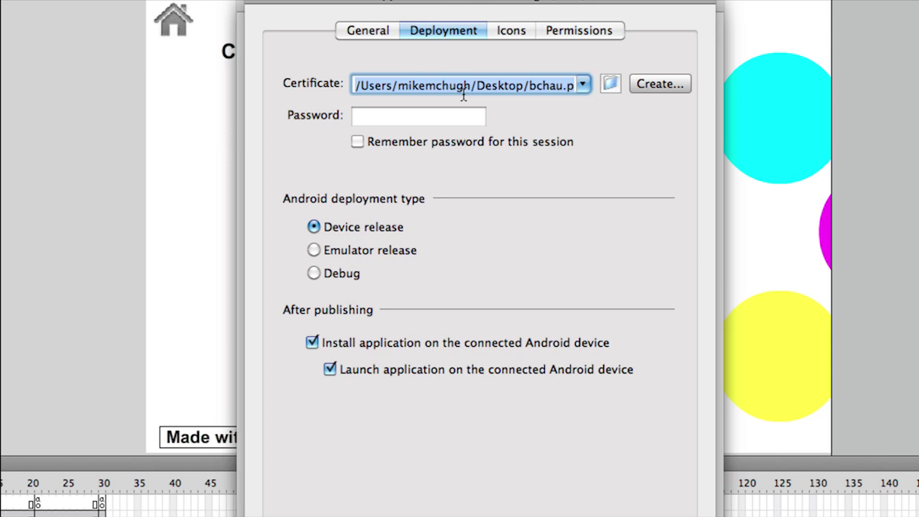
Choose bchau.p12 from the Desktop as the signing certificate file
{"action": "left_click", "coordinate": [610, 84]}
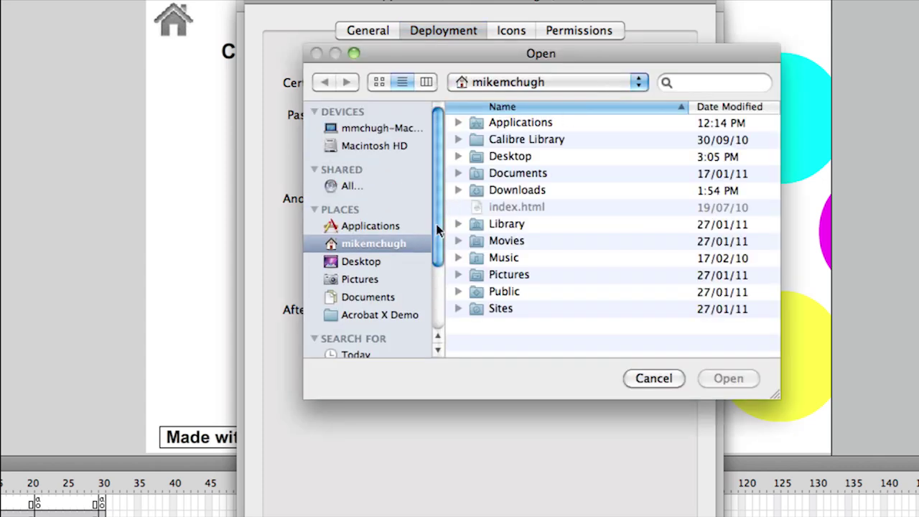
{"action": "left_click", "coordinate": [415, 261]}
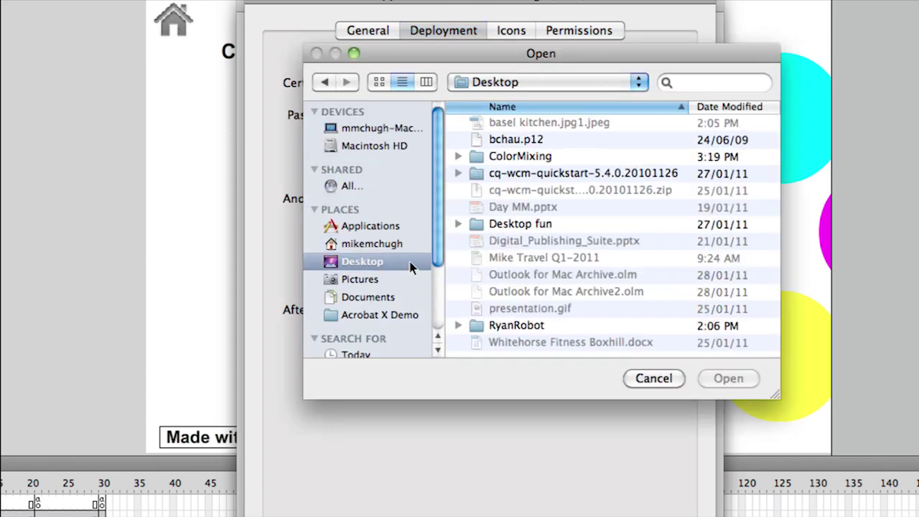
{"action": "left_click", "coordinate": [501, 140]}
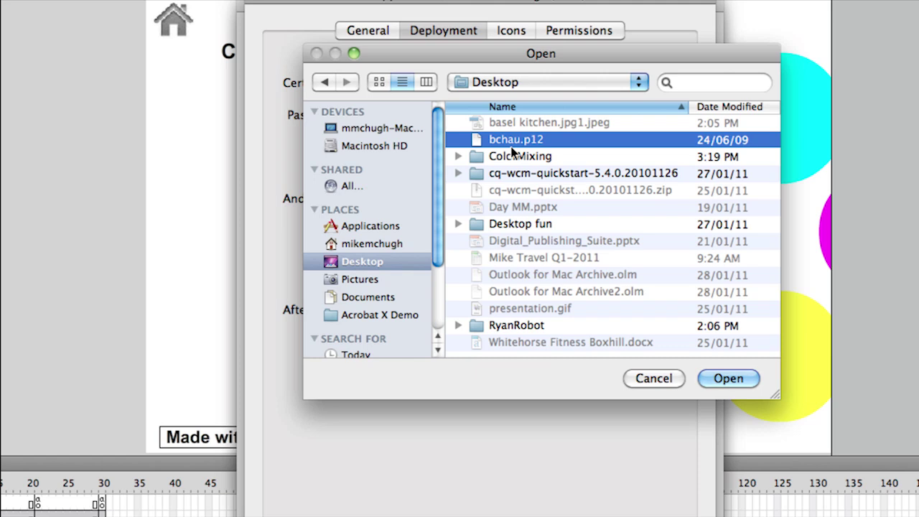
{"action": "left_click", "coordinate": [727, 379]}
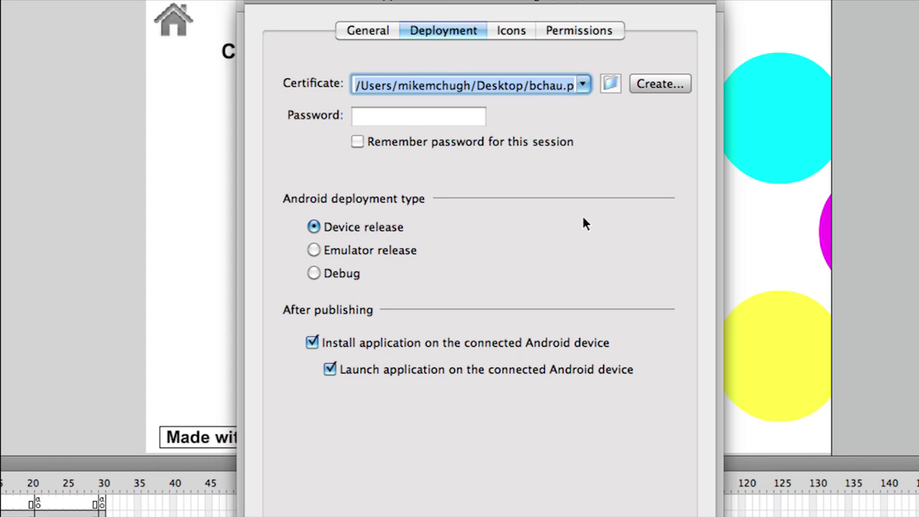
Enter the certificate password and publish ColorMixing to the connected Android device
{"action": "left_click", "coordinate": [432, 119]}
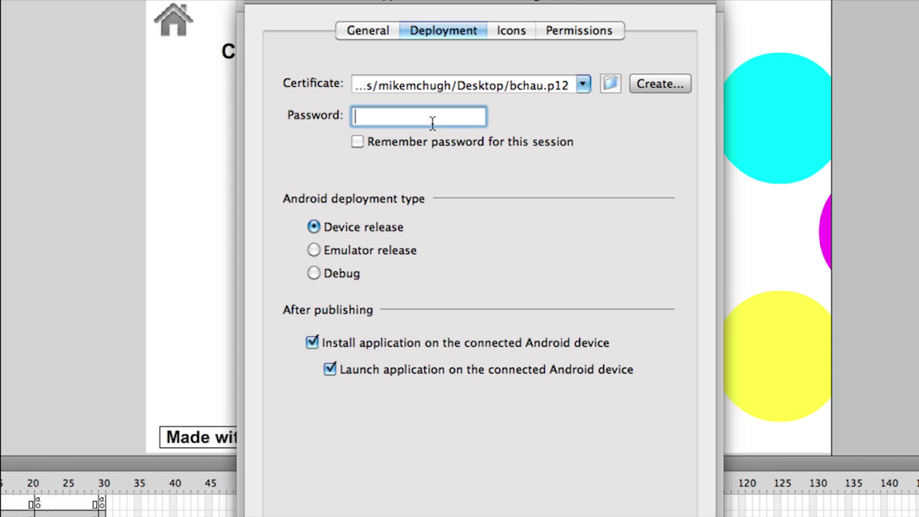
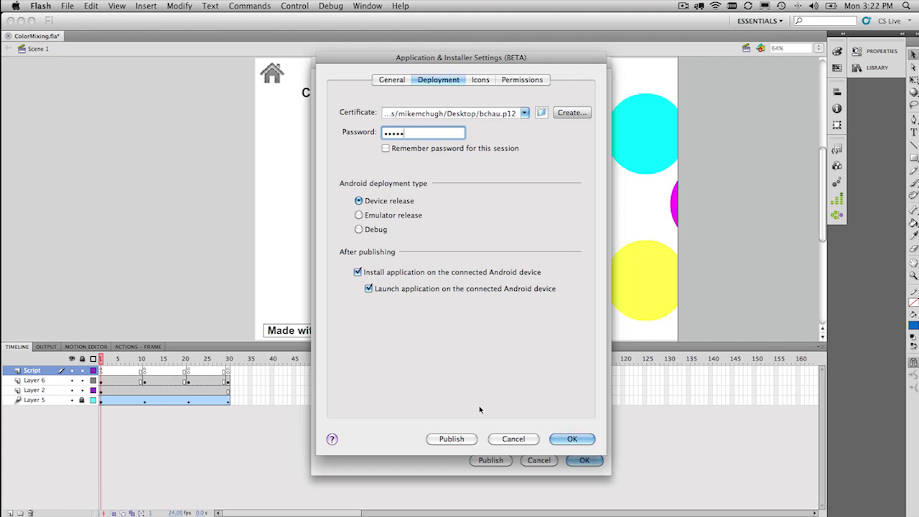
{"action": "left_click", "coordinate": [461, 445]}
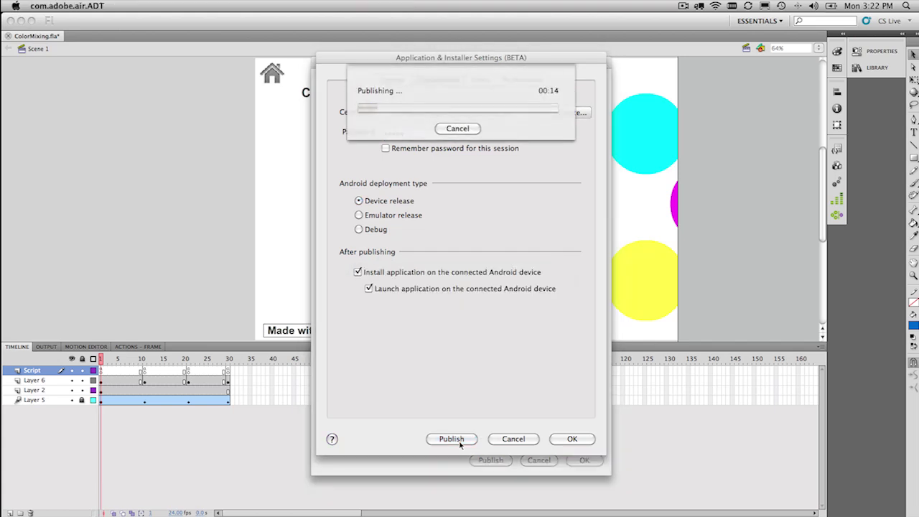